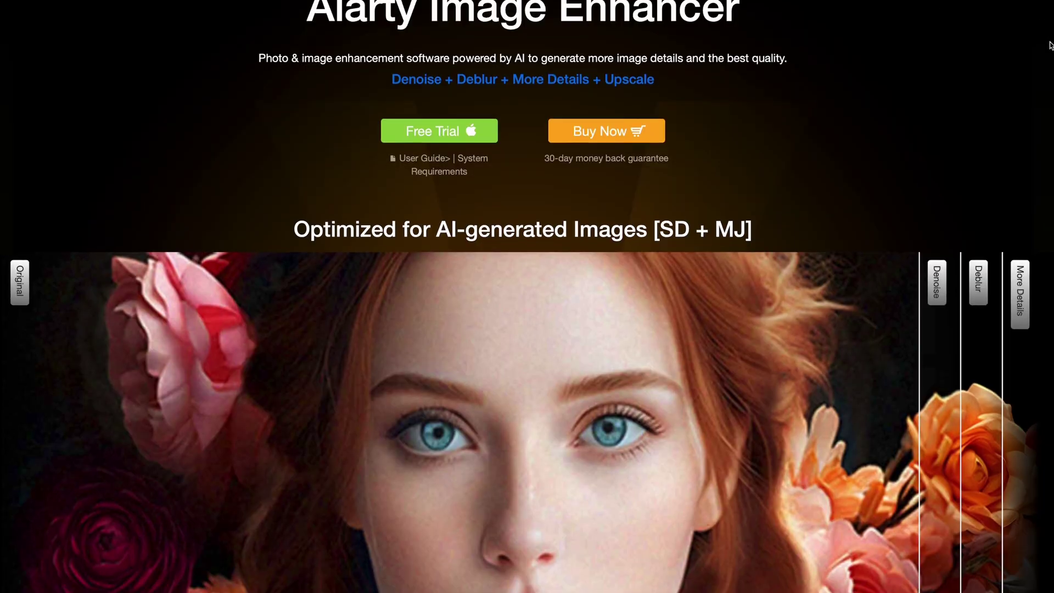
{"action": "scroll", "coordinate": [947, 66], "scroll_direction": "down", "scroll_amount": 3}
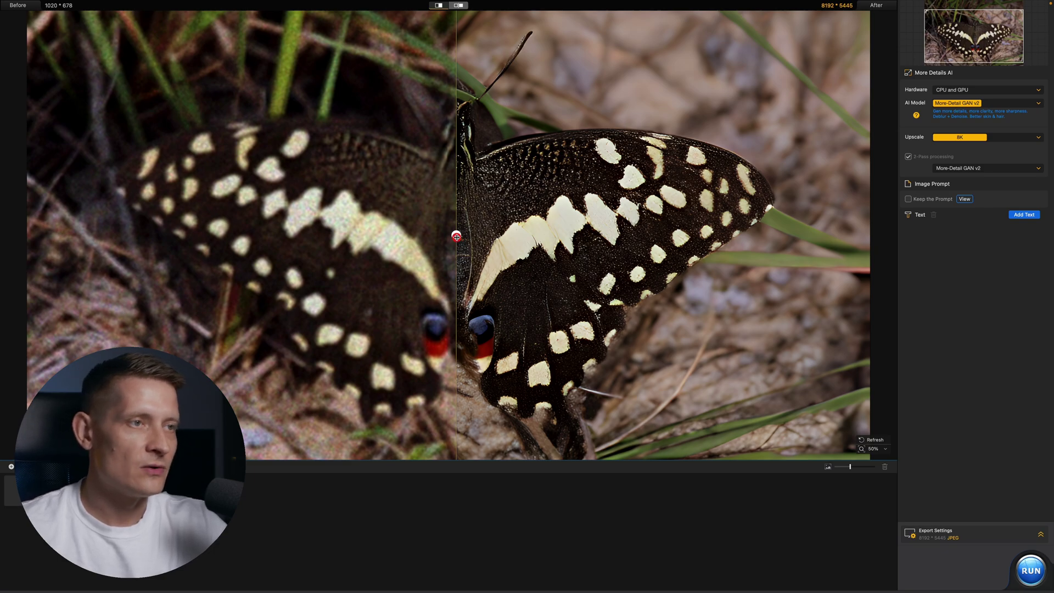
{"action": "mouse_move", "coordinate": [456, 236]}
{"action": "left_mouse_down"}
{"action": "mouse_move", "coordinate": [856, 239]}
{"action": "mouse_move", "coordinate": [664, 247]}
{"action": "mouse_move", "coordinate": [40, 238]}
{"action": "mouse_move", "coordinate": [448, 237]}
{"action": "left_mouse_up"}
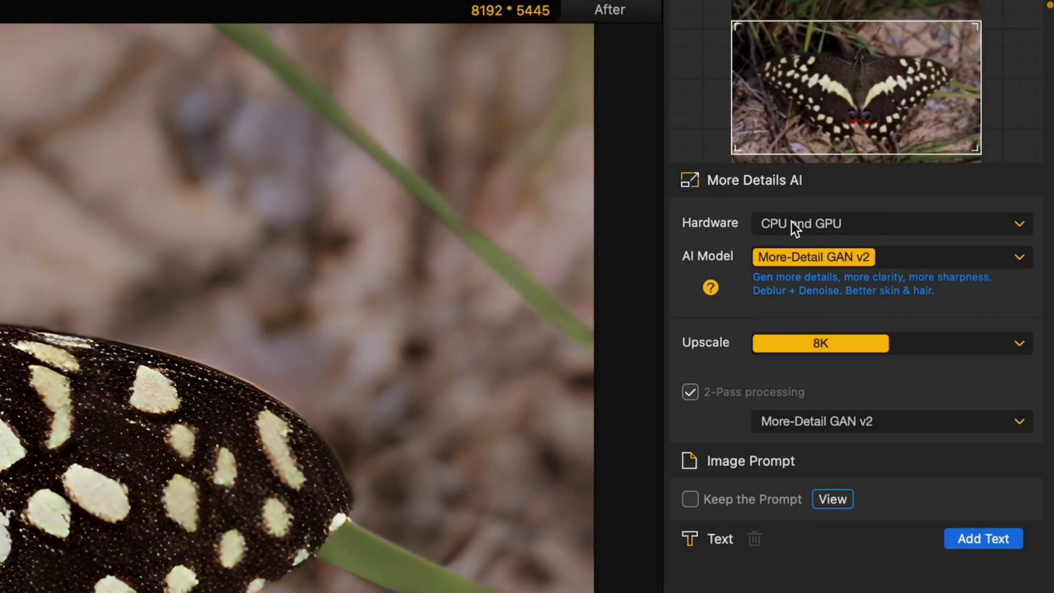
{"action": "left_click", "coordinate": [791, 223]}
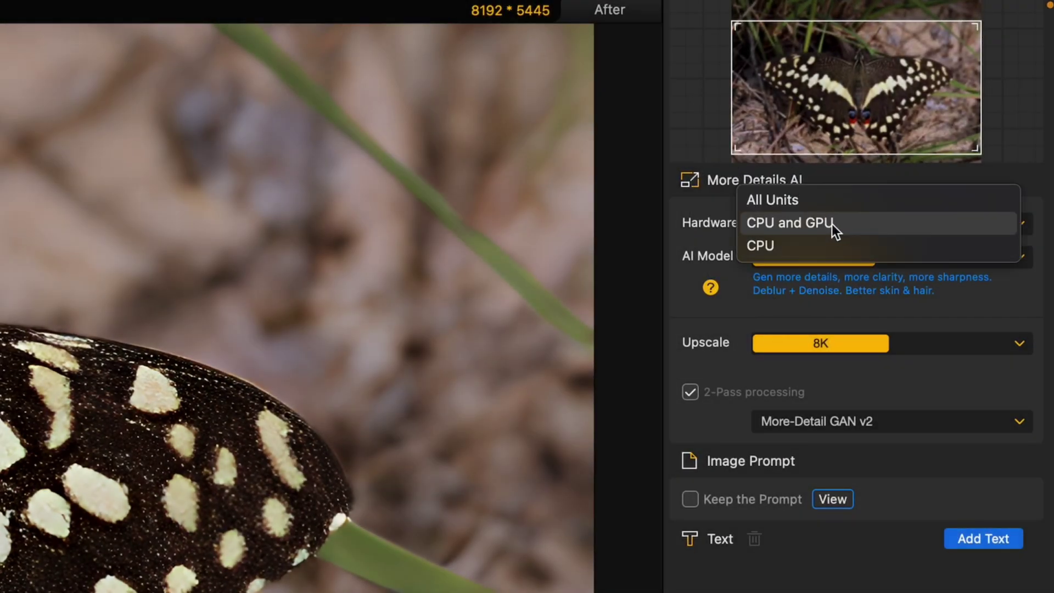
{"action": "left_click", "coordinate": [831, 225]}
{"action": "left_click", "coordinate": [909, 260]}
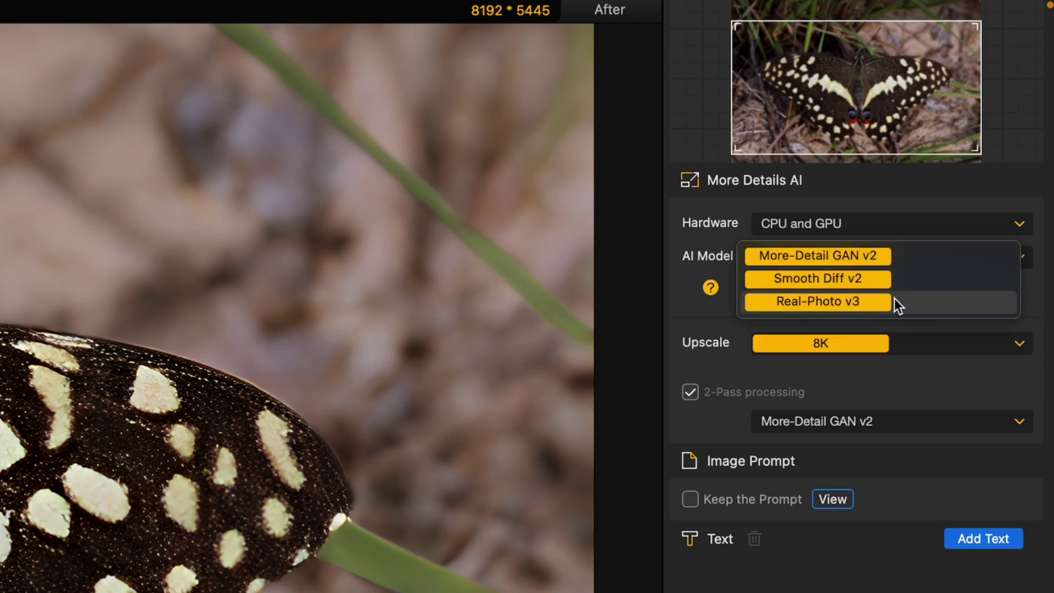
{"action": "left_click", "coordinate": [689, 277]}
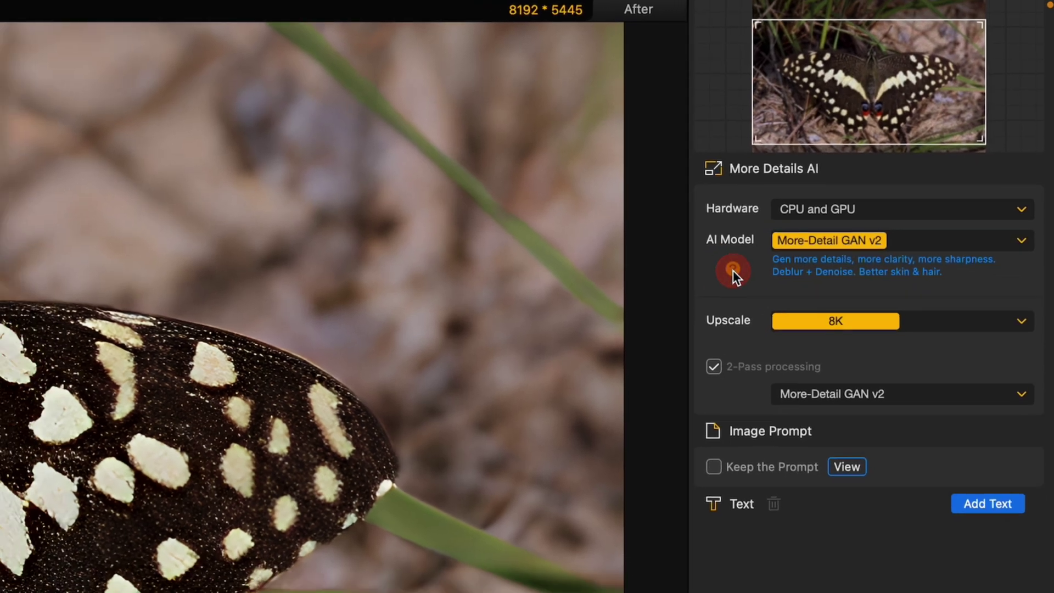
{"action": "left_click", "coordinate": [733, 273]}
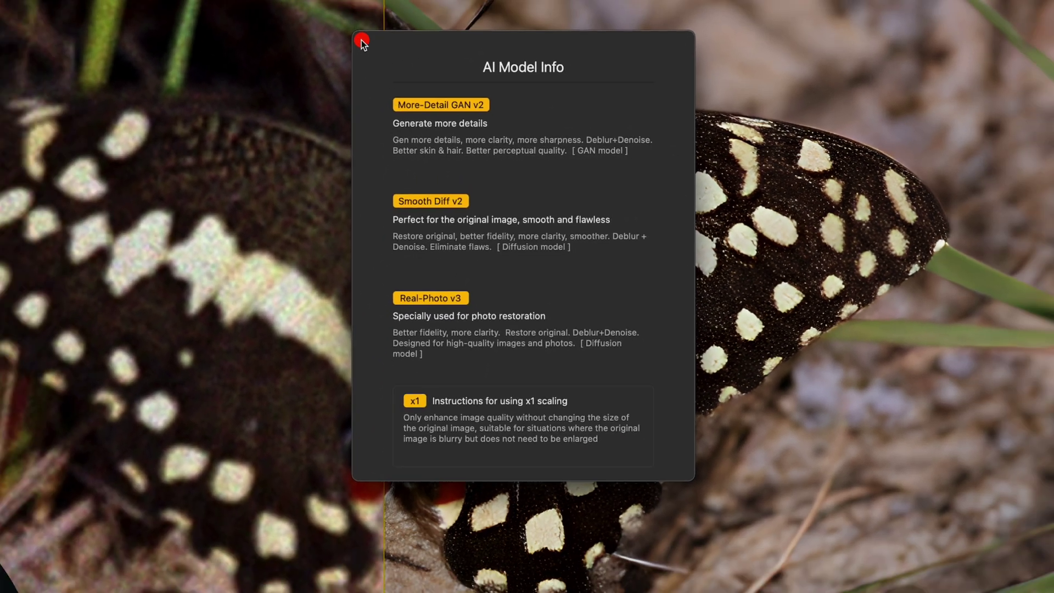
{"action": "left_click", "coordinate": [282, 4]}
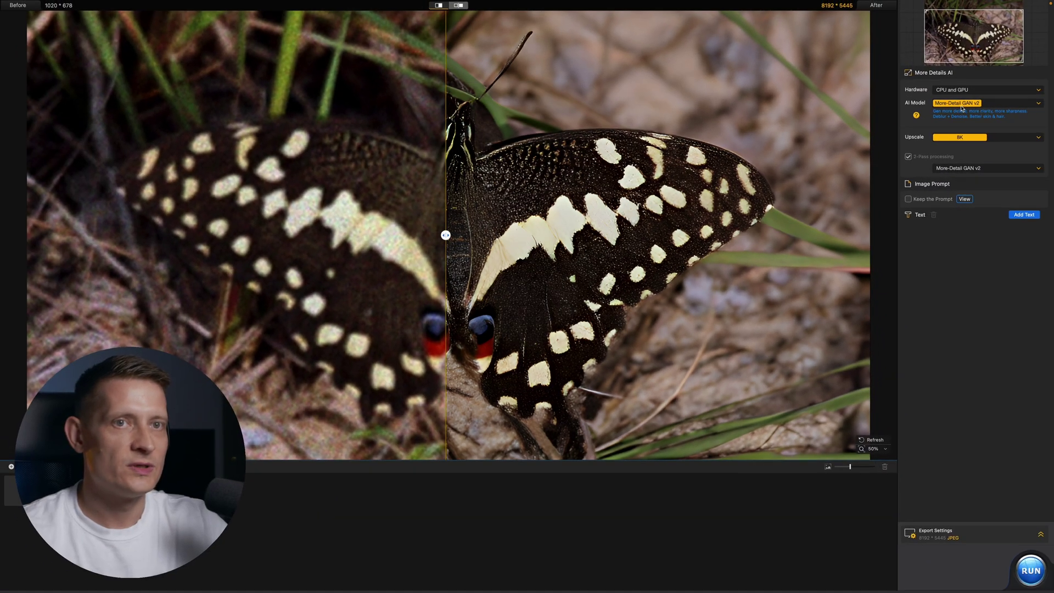
{"action": "left_click_drag", "start_coordinate": [445, 235], "coordinate": [459, 239]}
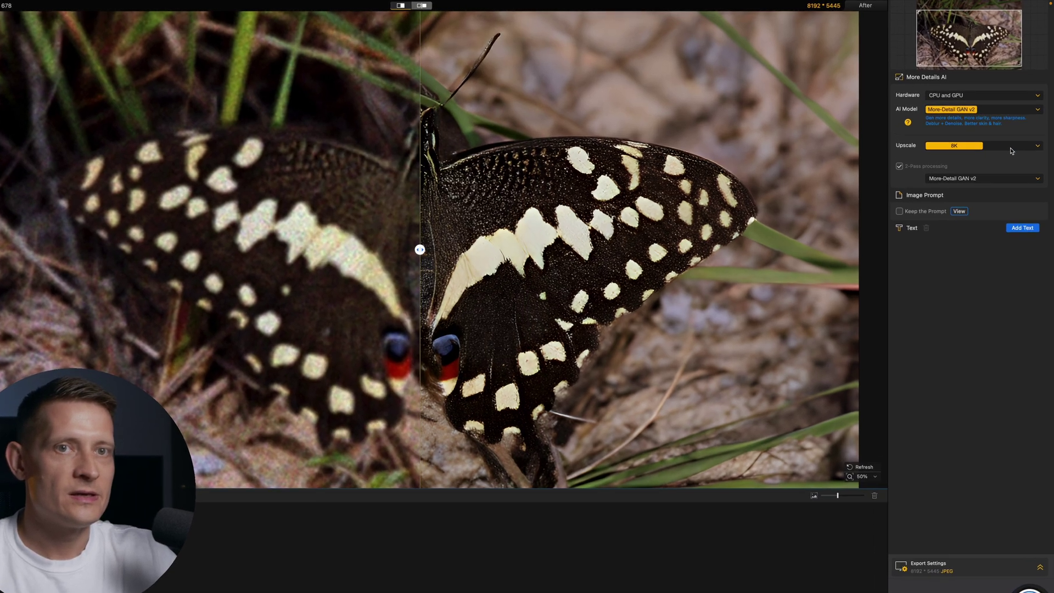
Step: Confirm the 8K upscale size and turn off 2-pass processing
{"action": "left_click", "coordinate": [1032, 137]}
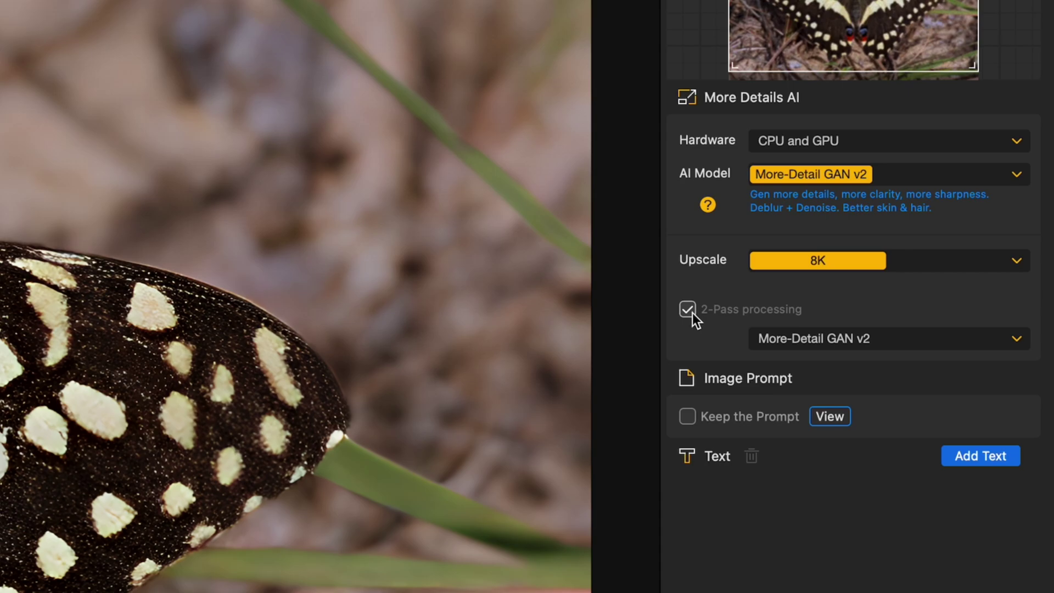
{"action": "left_click", "coordinate": [687, 310]}
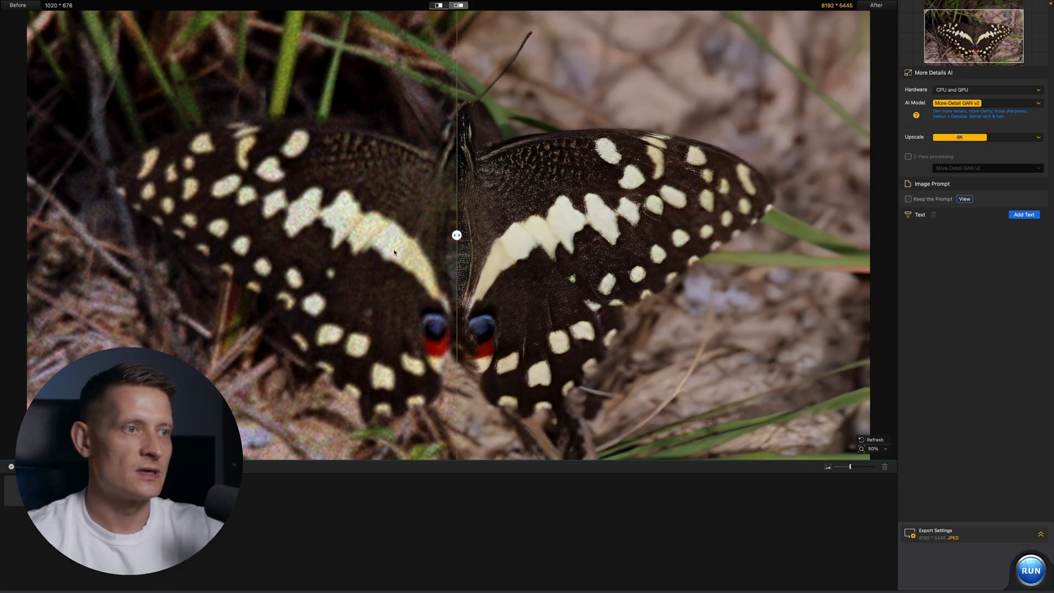
Step: Sweep the before/after slider to compare the original and enhanced butterfly
{"action": "left_click_drag", "start_coordinate": [456, 236], "coordinate": [458, 233]}
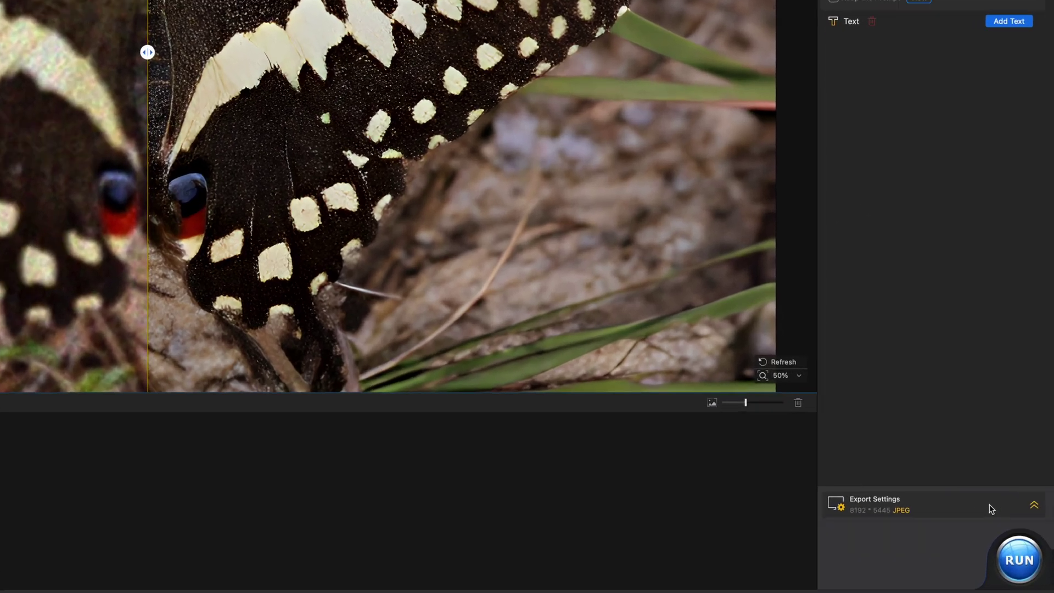
Step: Keep JPEG at quality 100 for the 8192 × 5445 output and run the export
{"action": "left_click", "coordinate": [1017, 536]}
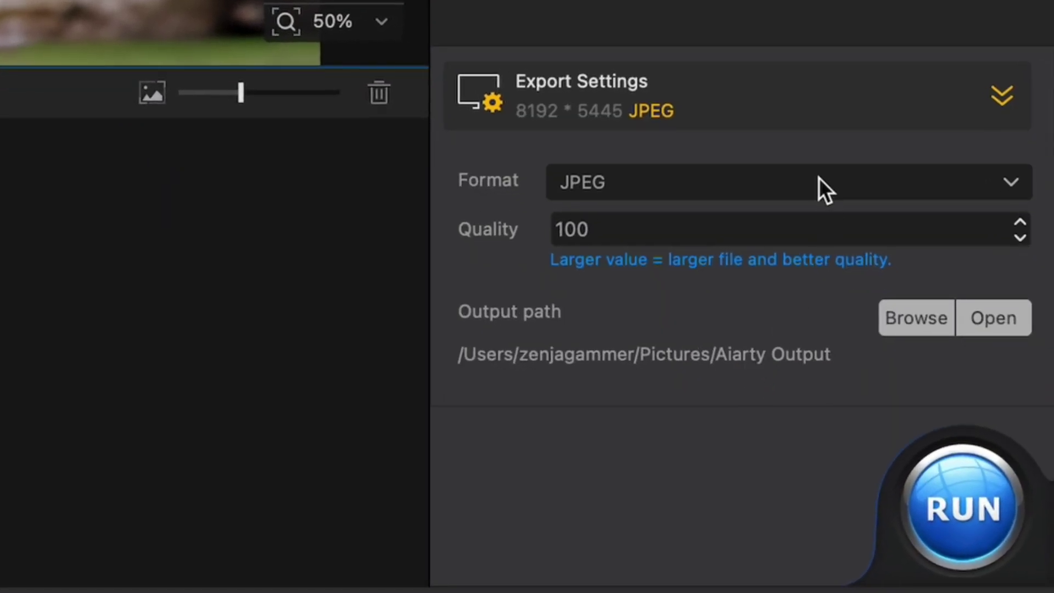
{"action": "left_click", "coordinate": [572, 188]}
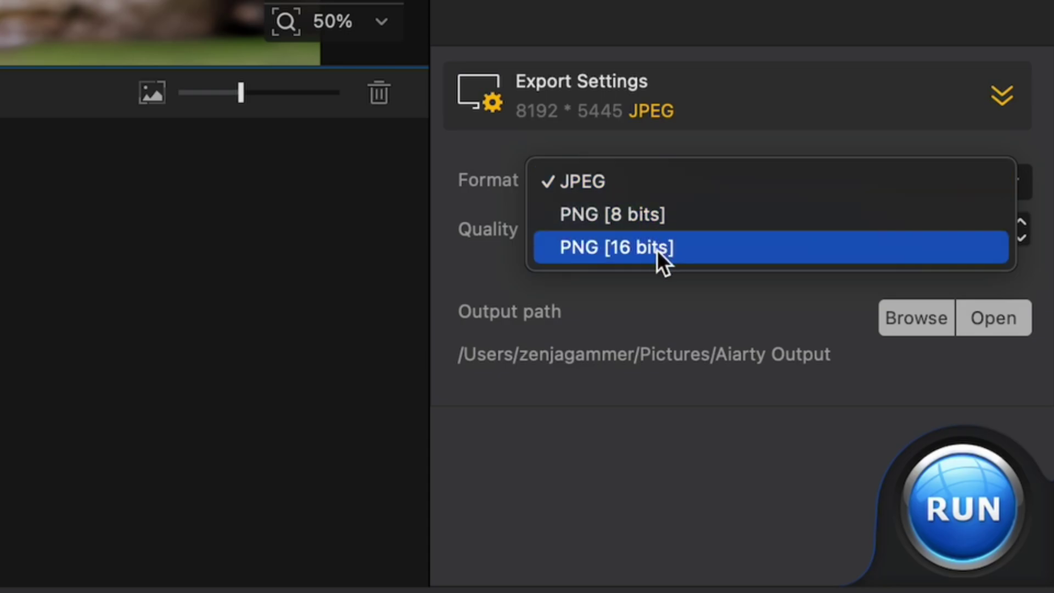
{"action": "left_click", "coordinate": [661, 298]}
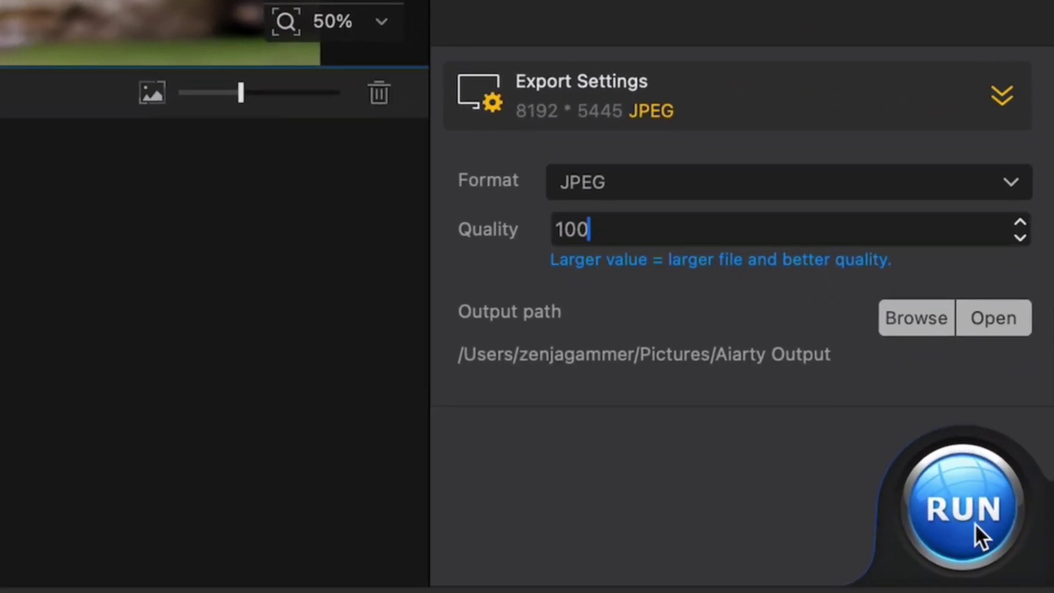
{"action": "left_click", "coordinate": [974, 524]}
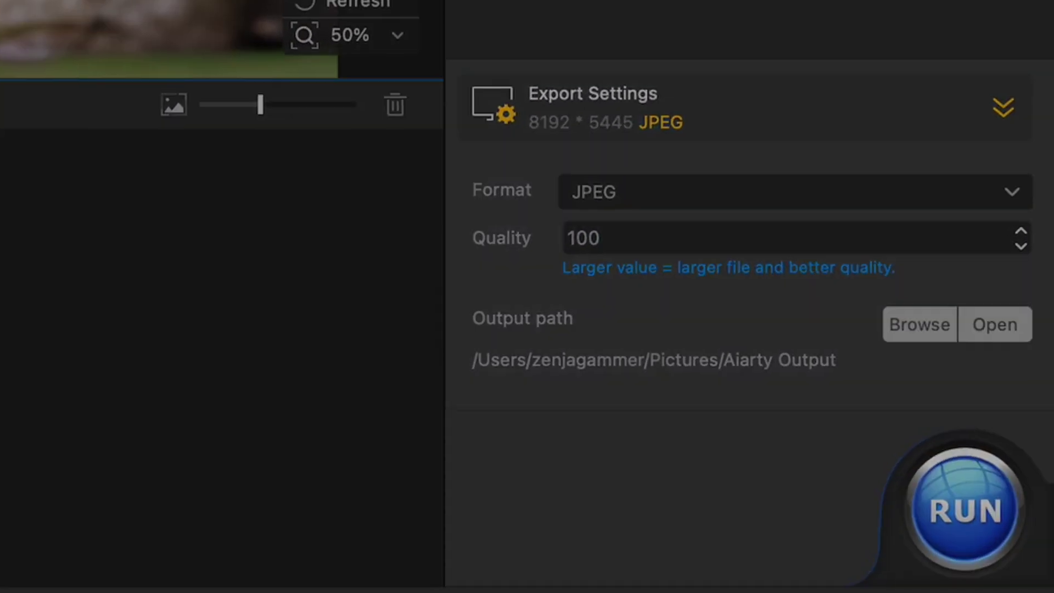